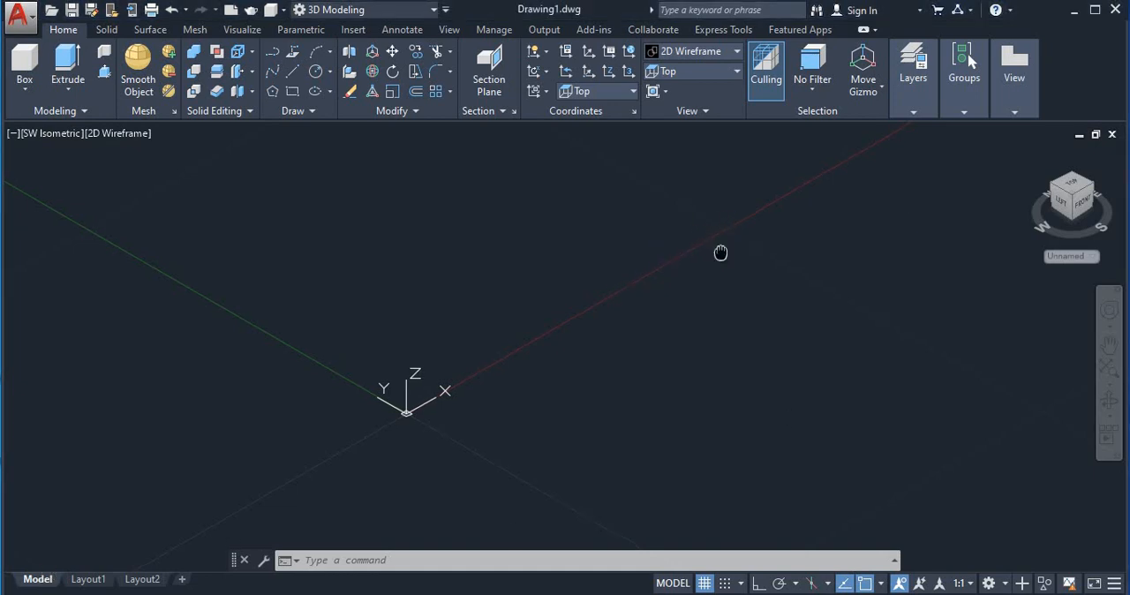
Model a freehand rectangular box beside the X axis and display it in the Shaded with edges visual style
{"action": "middle_click_drag", "start_coordinate": [722, 252], "coordinate": [572, 348]}
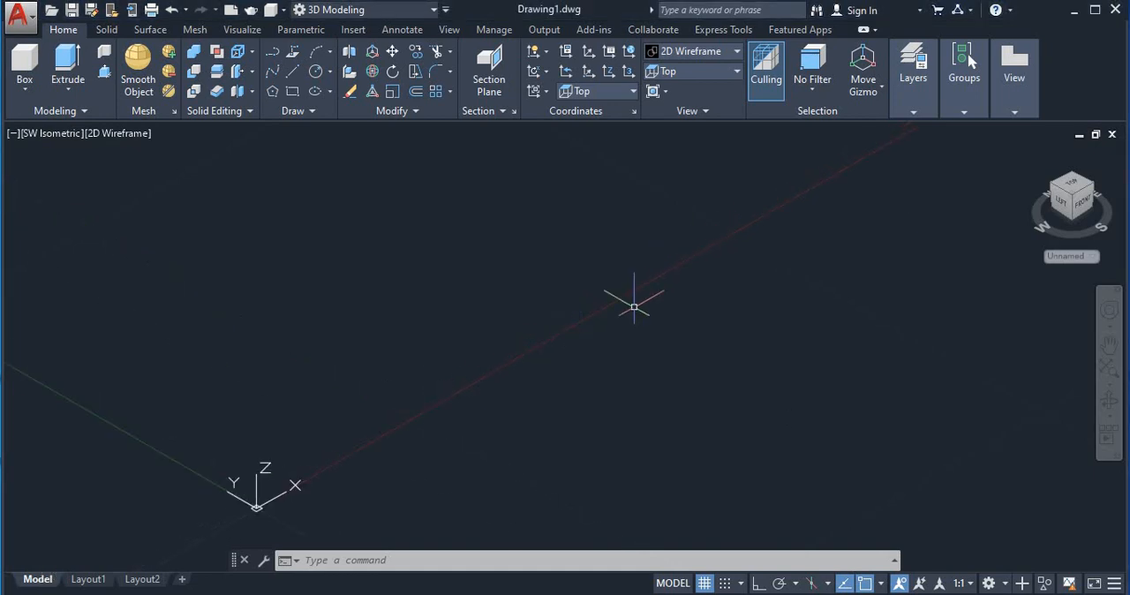
{"action": "left_click", "coordinate": [26, 89]}
{"action": "left_click", "coordinate": [28, 115]}
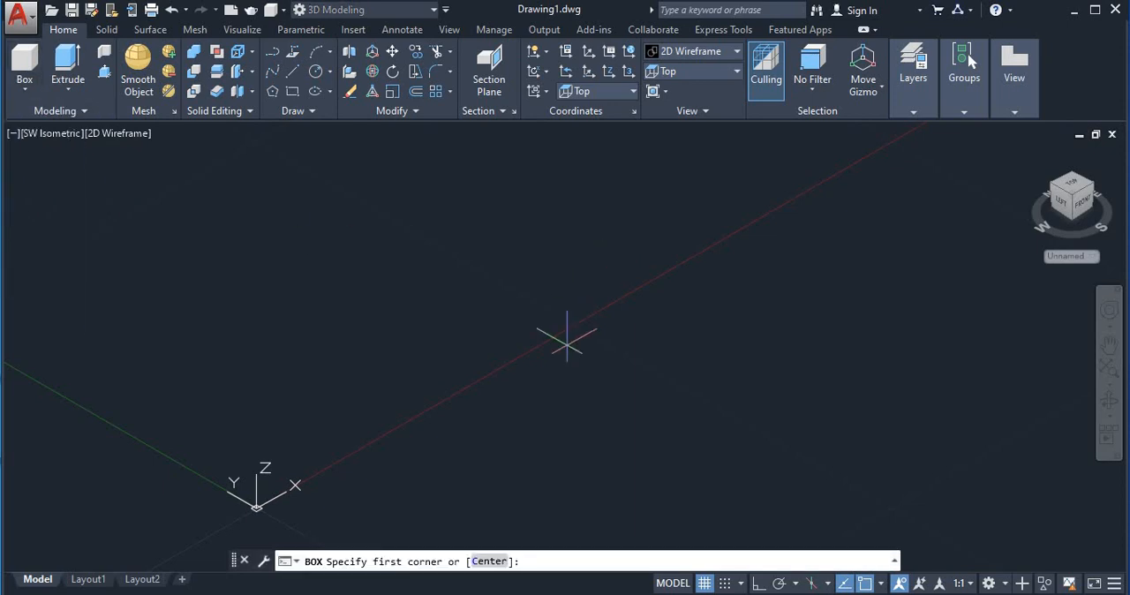
{"action": "left_click", "coordinate": [531, 344]}
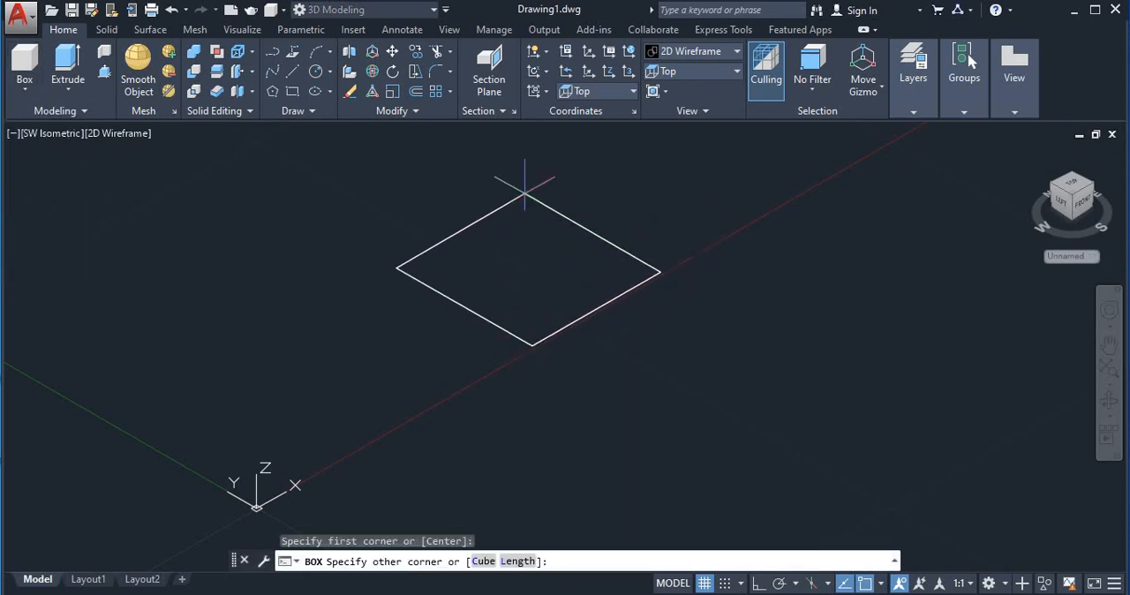
{"action": "left_click", "coordinate": [514, 186]}
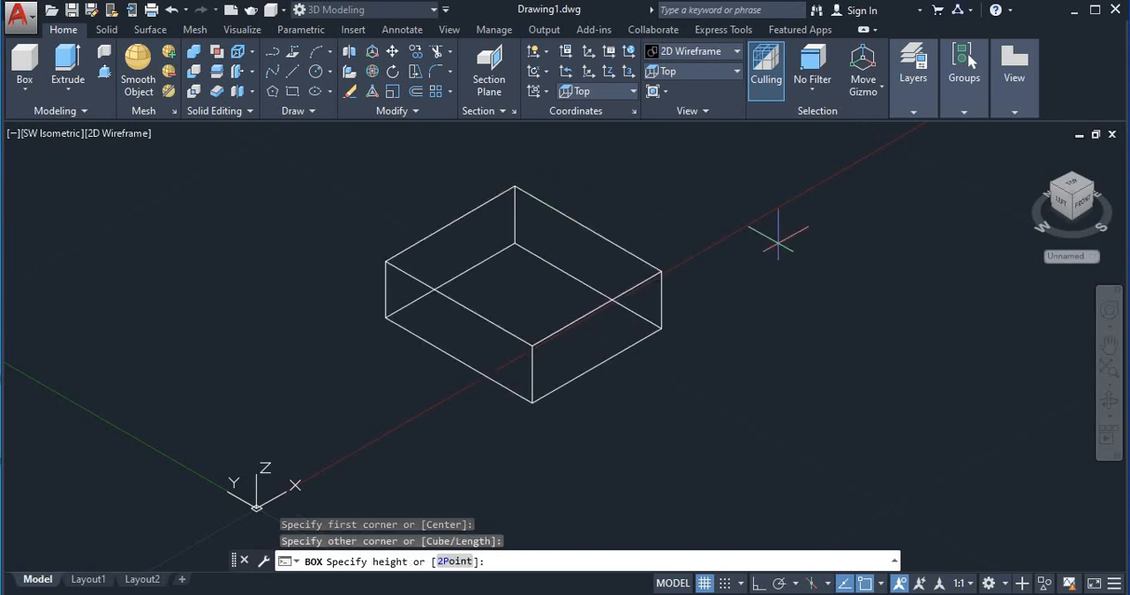
{"action": "middle_click_drag", "start_coordinate": [777, 239], "coordinate": [762, 273]}
{"action": "middle_click_drag", "start_coordinate": [577, 159], "coordinate": [587, 217]}
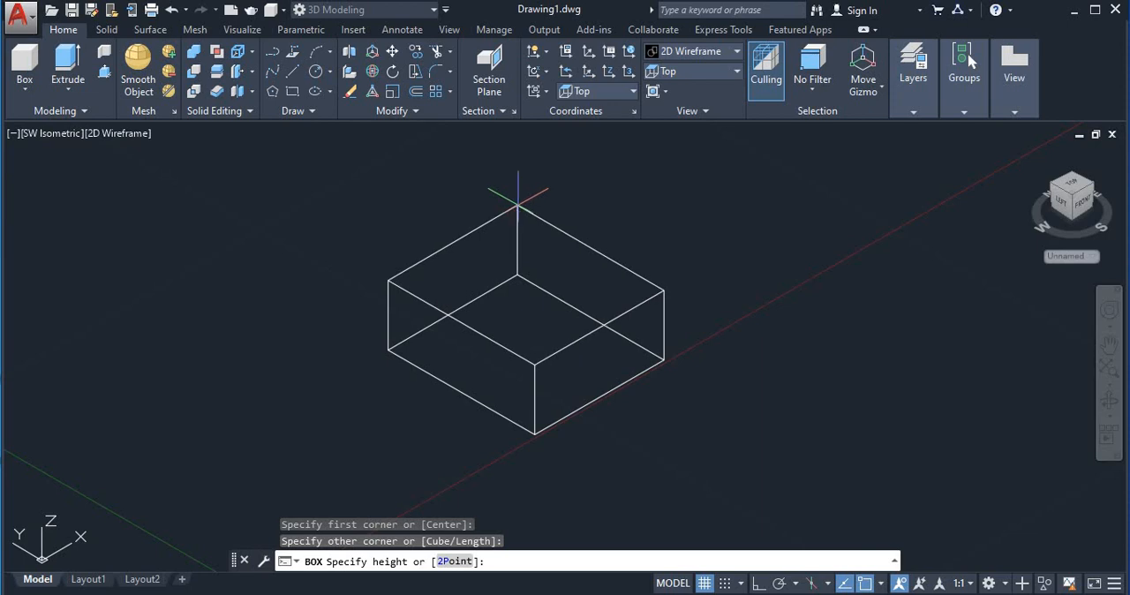
{"action": "left_click", "coordinate": [517, 203]}
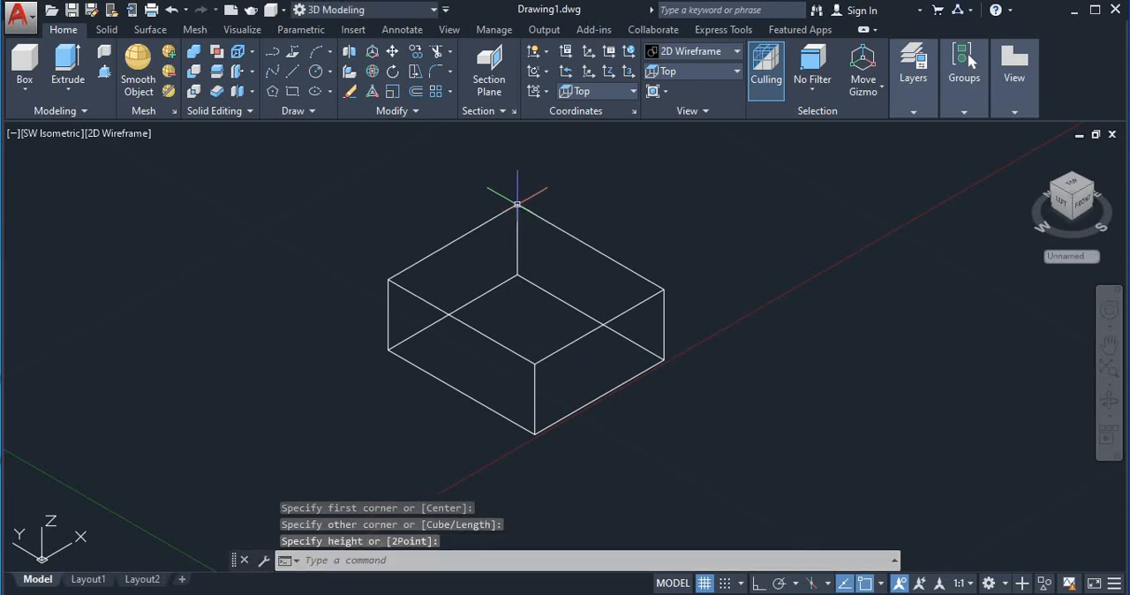
{"action": "left_click", "coordinate": [117, 133]}
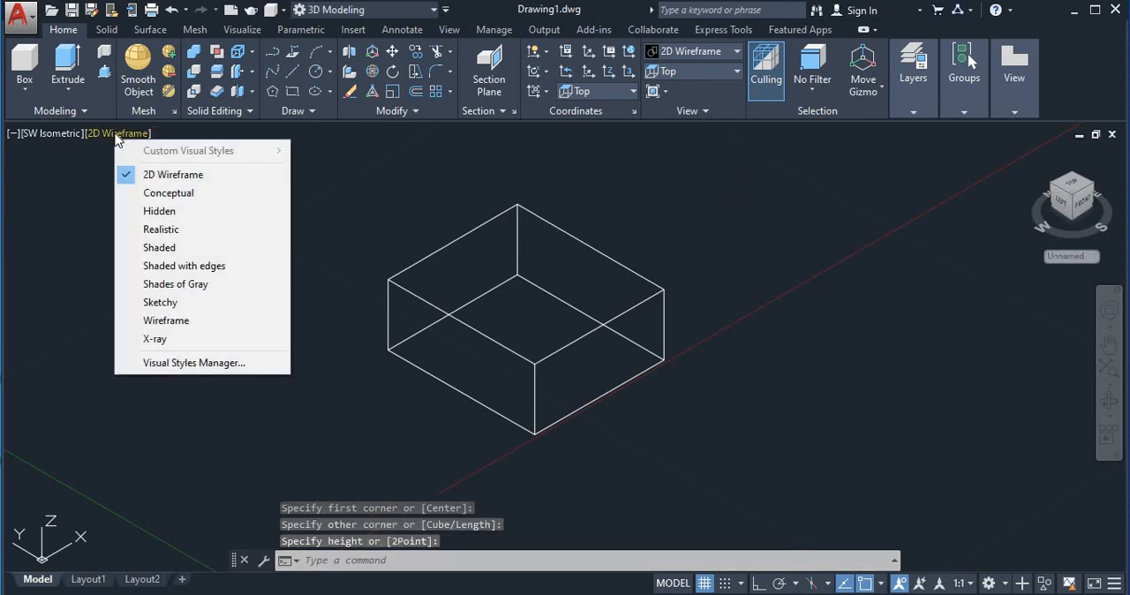
{"action": "left_click", "coordinate": [177, 266]}
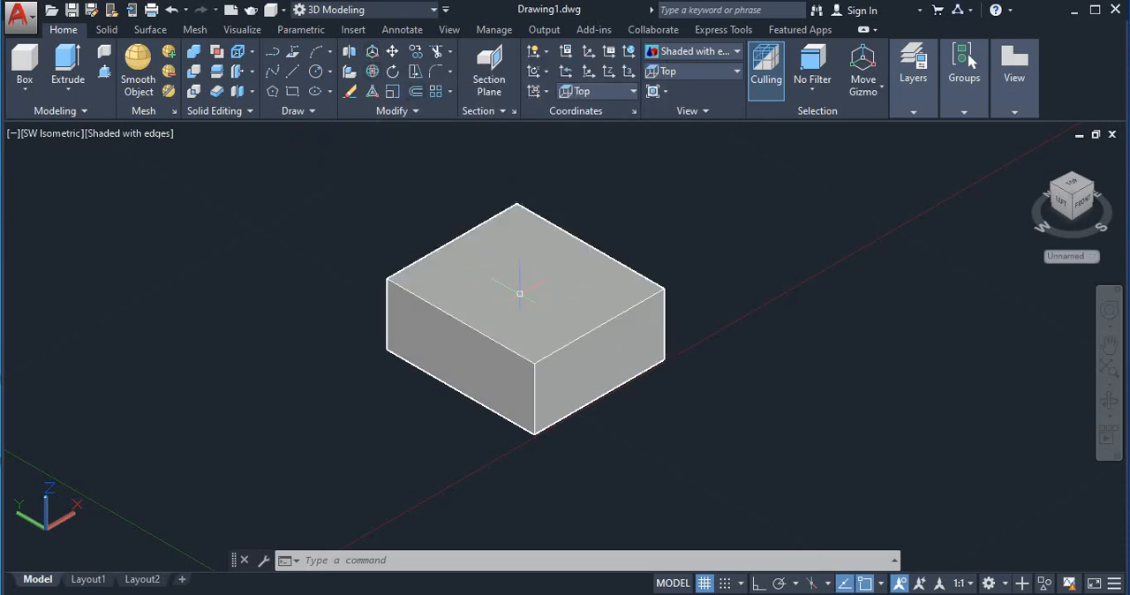
Select the box and move it freehand with the gizmo, first up the Z axis and then in the positive X direction
{"action": "left_click", "coordinate": [521, 290]}
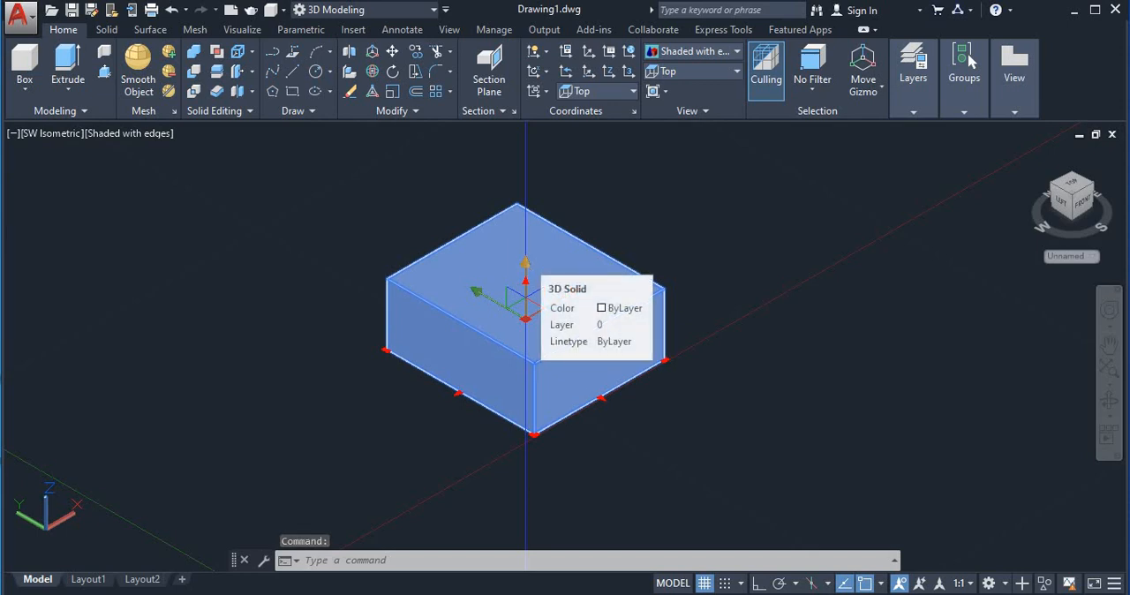
{"action": "left_click", "coordinate": [525, 284]}
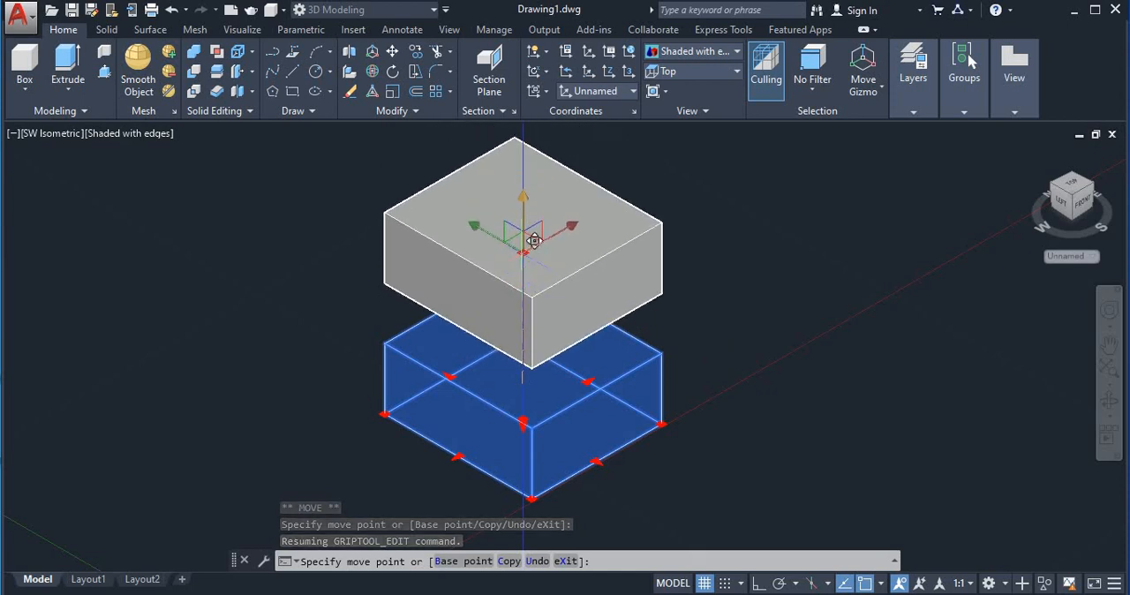
{"action": "left_click", "coordinate": [565, 243]}
{"action": "left_click", "coordinate": [571, 226]}
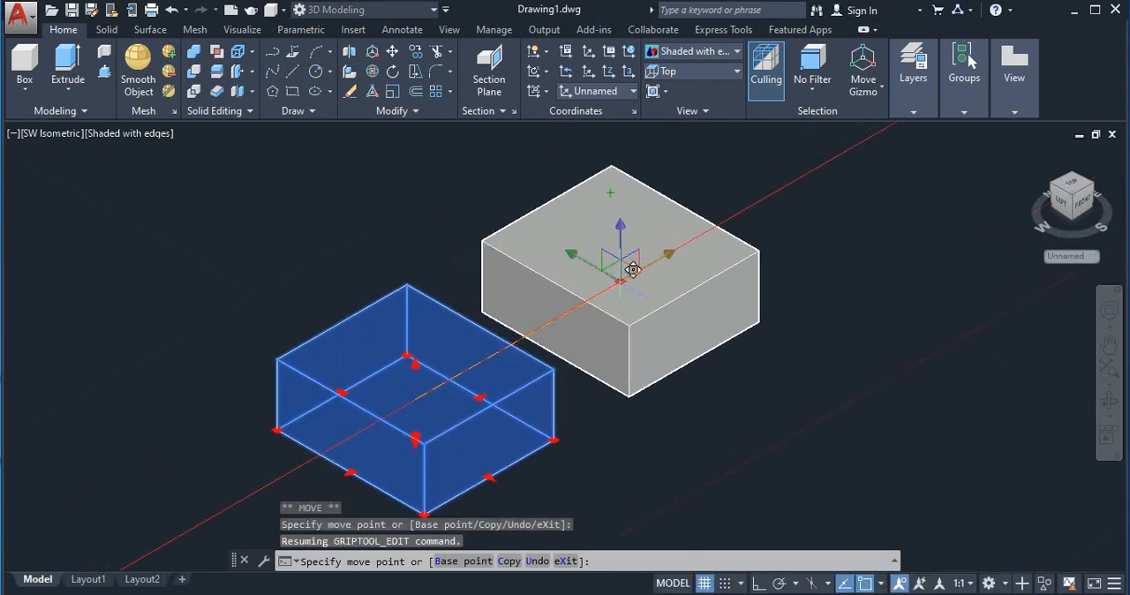
{"action": "left_click", "coordinate": [613, 273]}
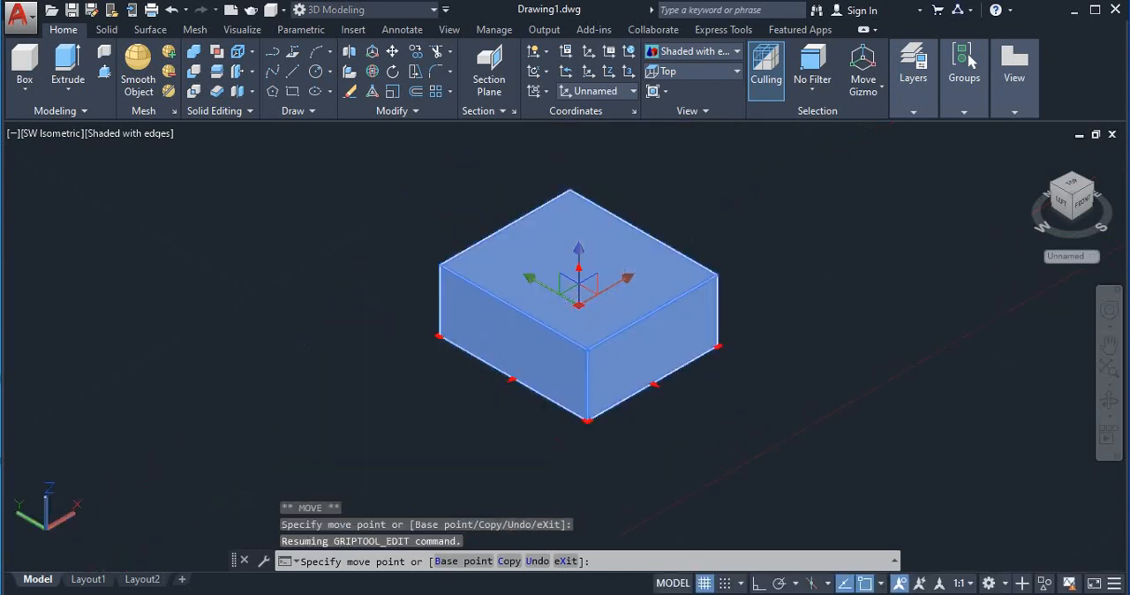
Shift the box freehand in the positive Y direction, then a short distance in the positive X direction
{"action": "left_click", "coordinate": [539, 283]}
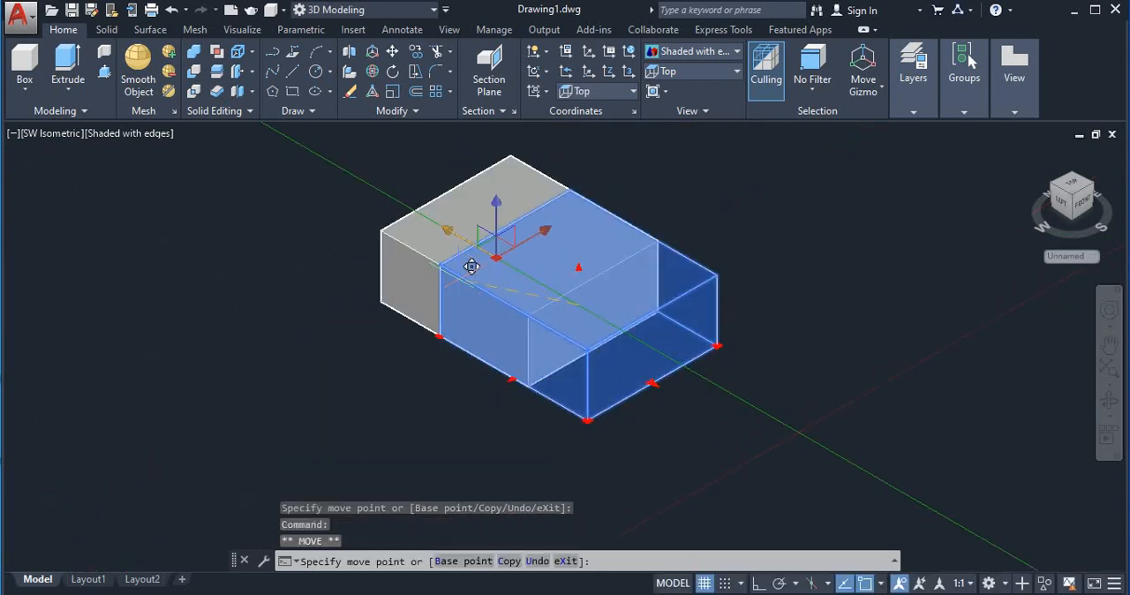
{"action": "left_click", "coordinate": [391, 261]}
{"action": "middle_click_drag", "start_coordinate": [531, 271], "coordinate": [553, 375]}
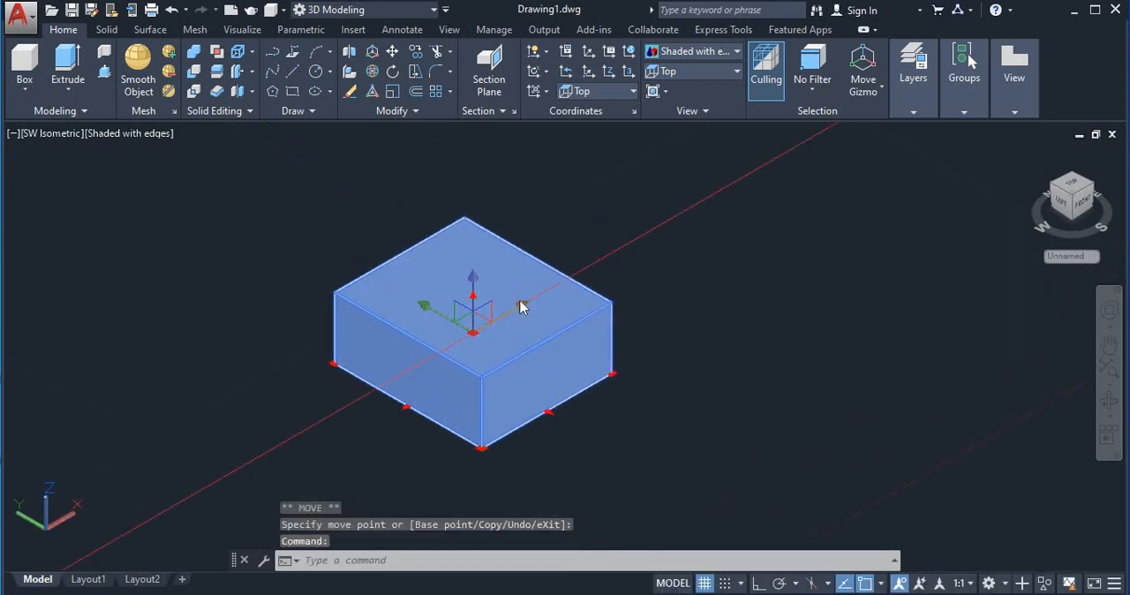
{"action": "left_click", "coordinate": [503, 316]}
{"action": "left_click", "coordinate": [600, 293]}
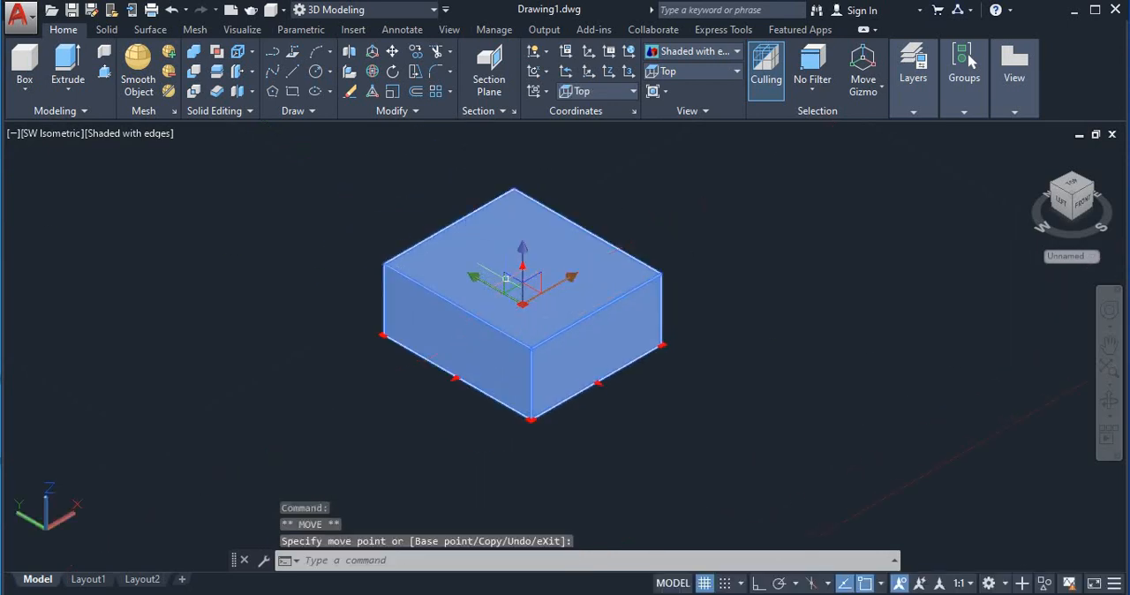
Raise the box slightly along the Z axis, then lower it along the same axis by a larger distance
{"action": "left_click", "coordinate": [522, 261]}
{"action": "left_click", "coordinate": [523, 224]}
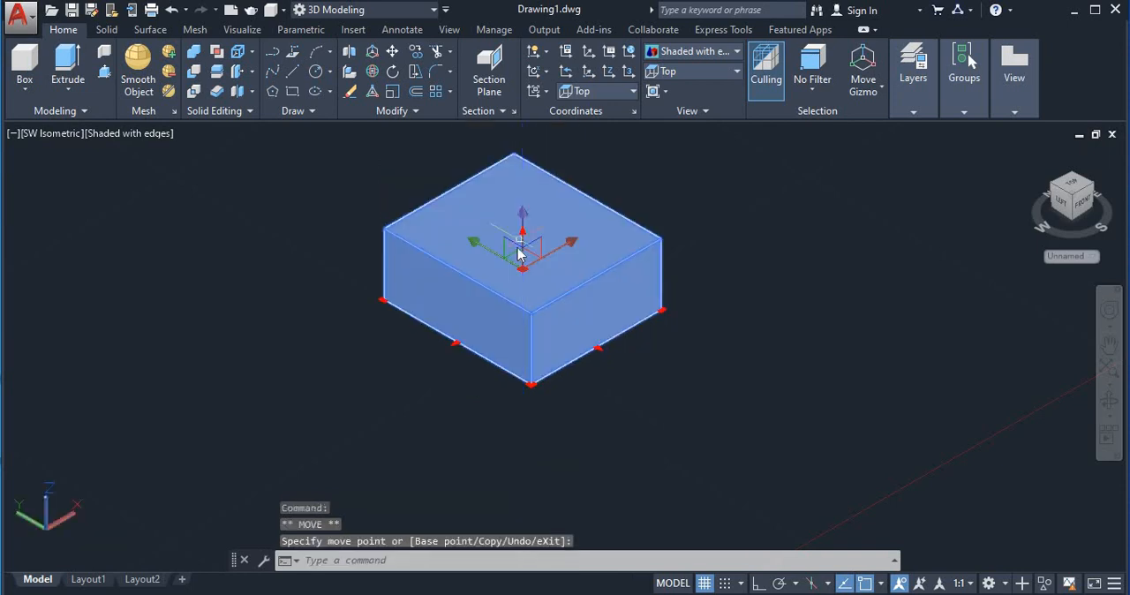
{"action": "left_click", "coordinate": [525, 223]}
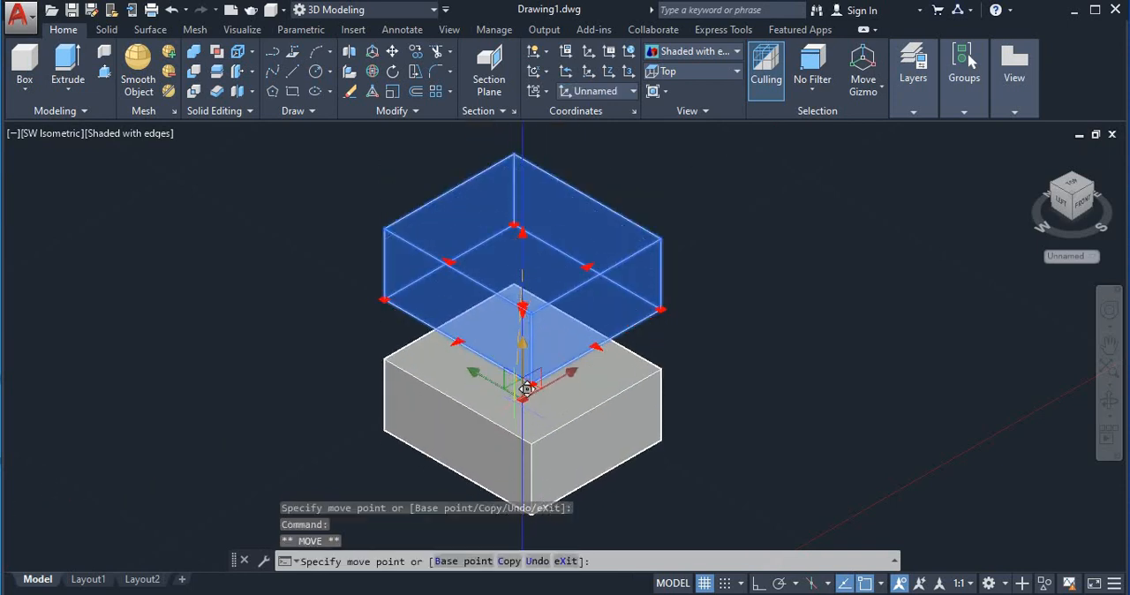
{"action": "left_click", "coordinate": [527, 377]}
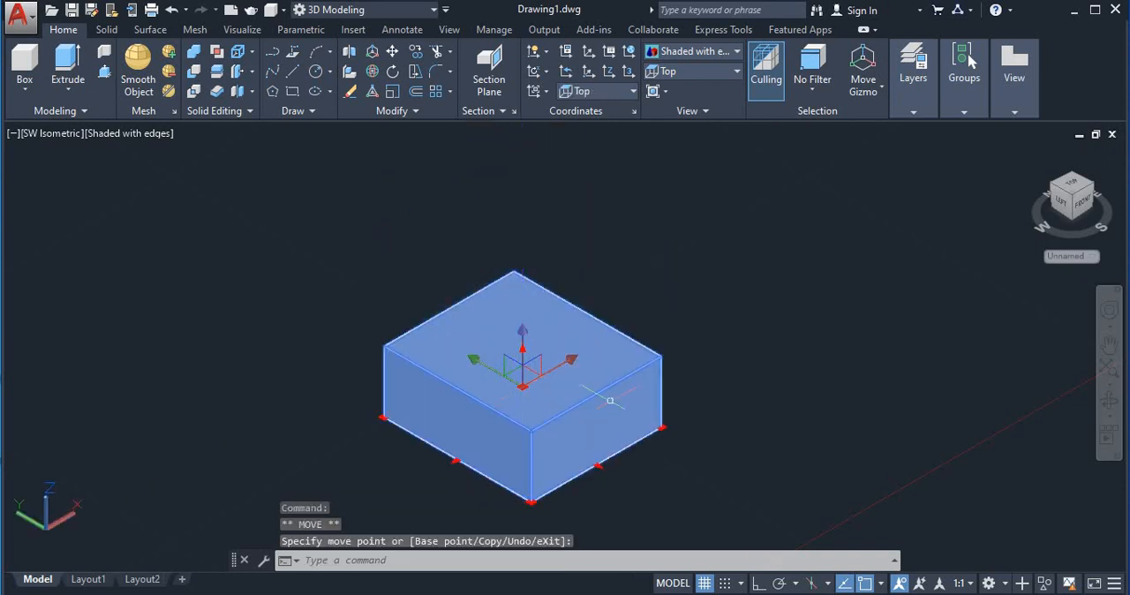
Move the lowered box farther along the positive Y axis, then farther along the positive X axis
{"action": "left_click", "coordinate": [475, 361]}
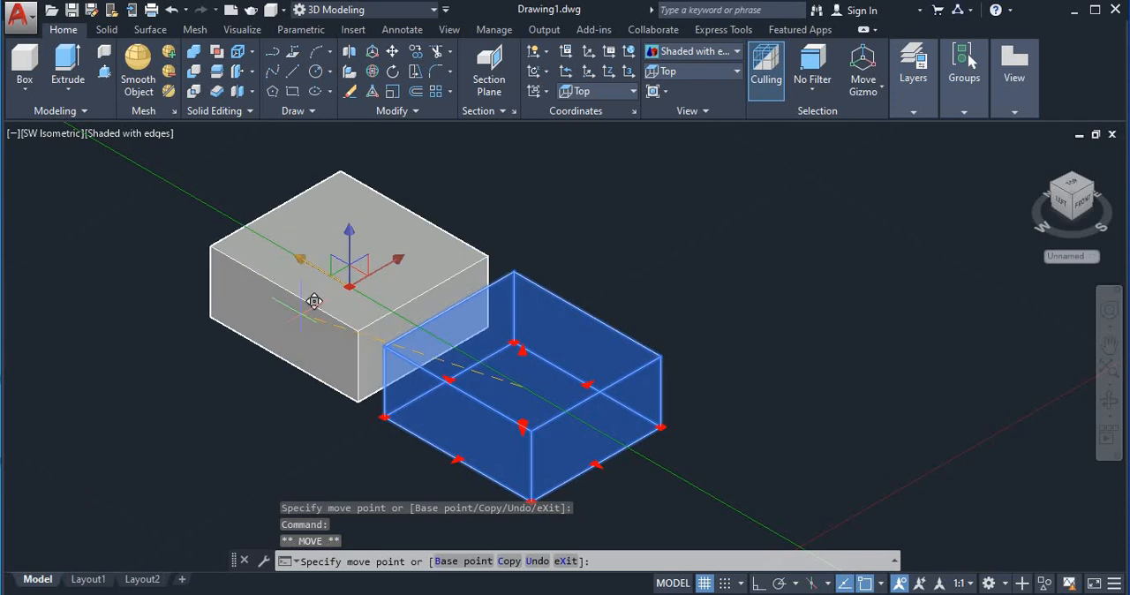
{"action": "left_click", "coordinate": [314, 301]}
{"action": "left_click", "coordinate": [361, 262]}
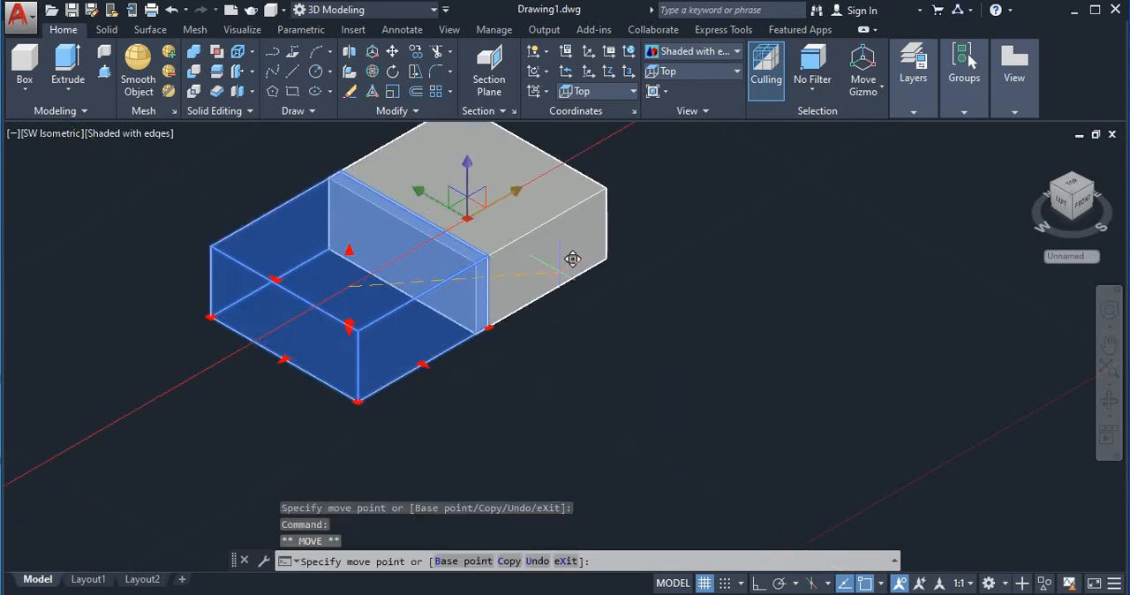
{"action": "left_click", "coordinate": [572, 258]}
{"action": "middle_click_drag", "start_coordinate": [545, 307], "coordinate": [609, 446]}
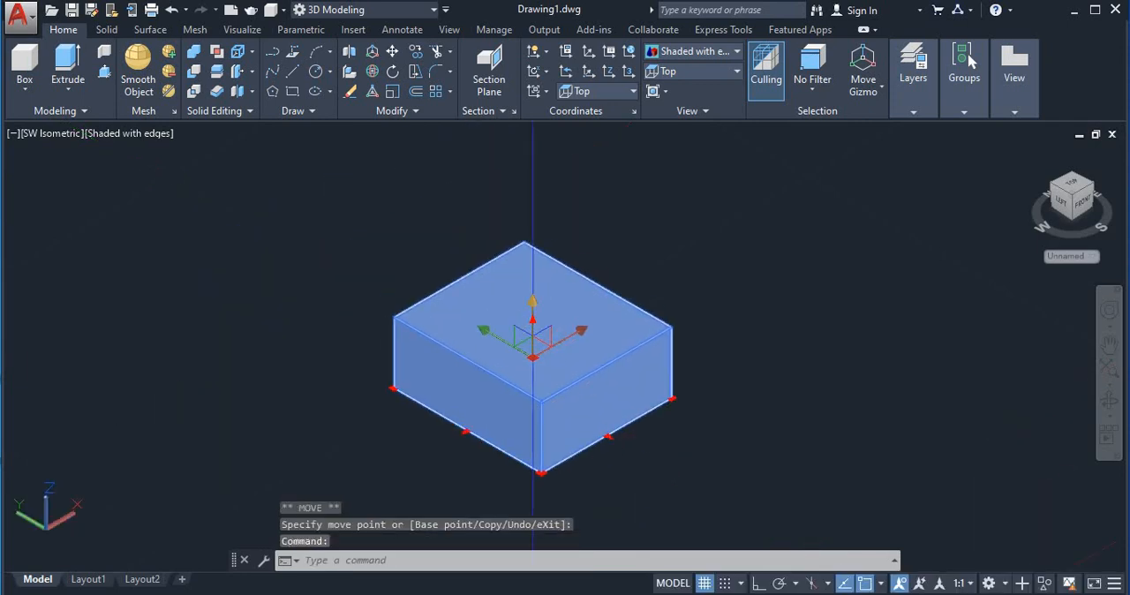
Raise the box twice along the Z axis, switching Ortho on and off between the moves, and clear the selection
{"action": "left_click", "coordinate": [532, 309]}
{"action": "left_click", "coordinate": [526, 274]}
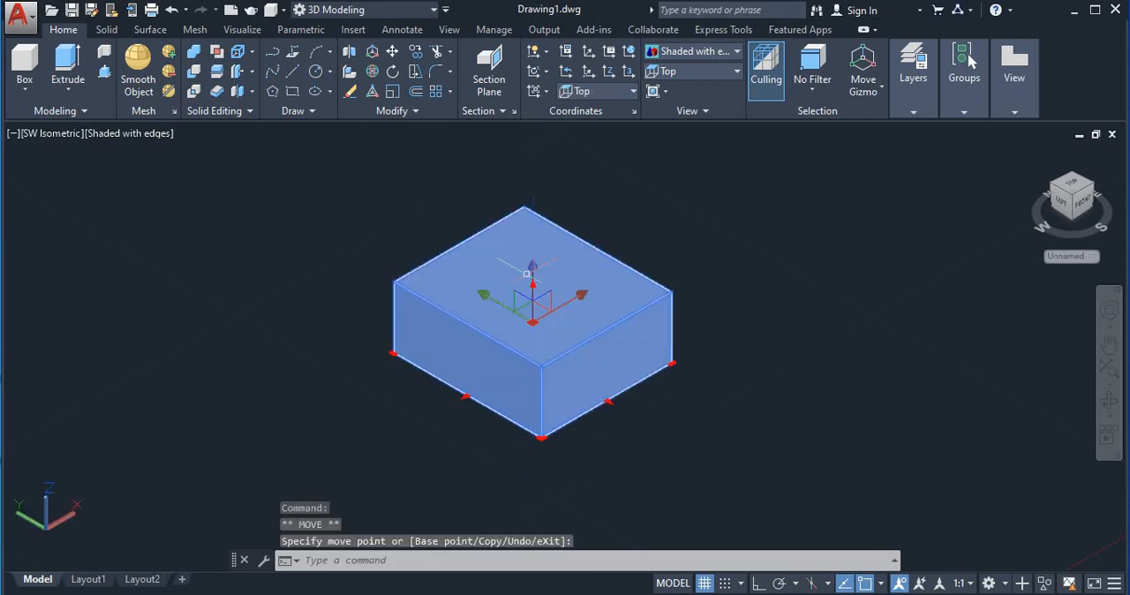
{"action": "key", "text": "F8"}
{"action": "left_click", "coordinate": [532, 277]}
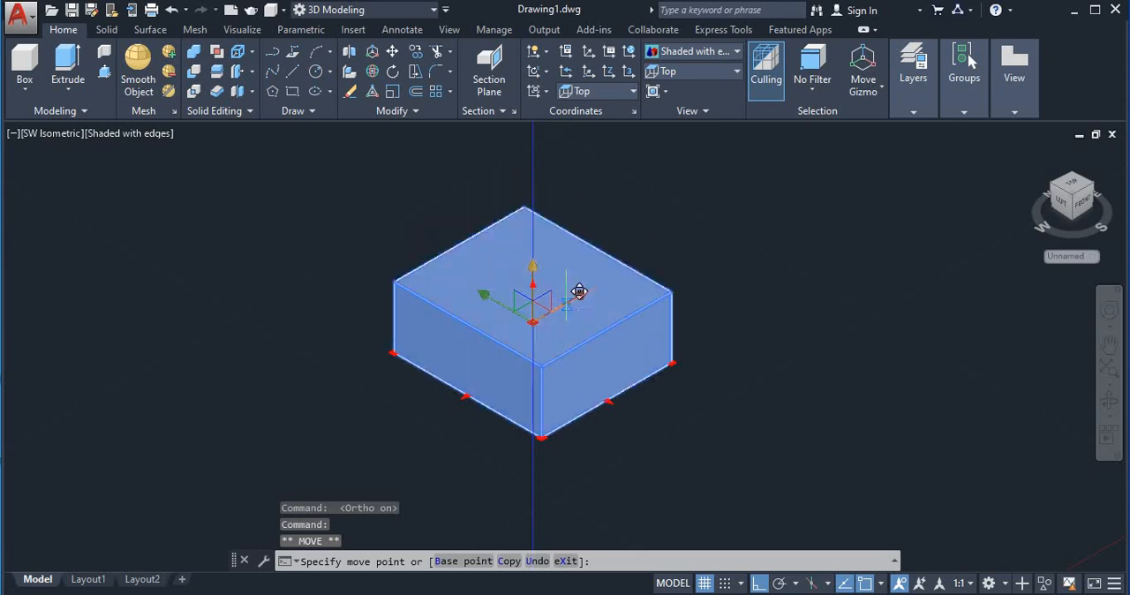
{"action": "key", "text": "F8"}
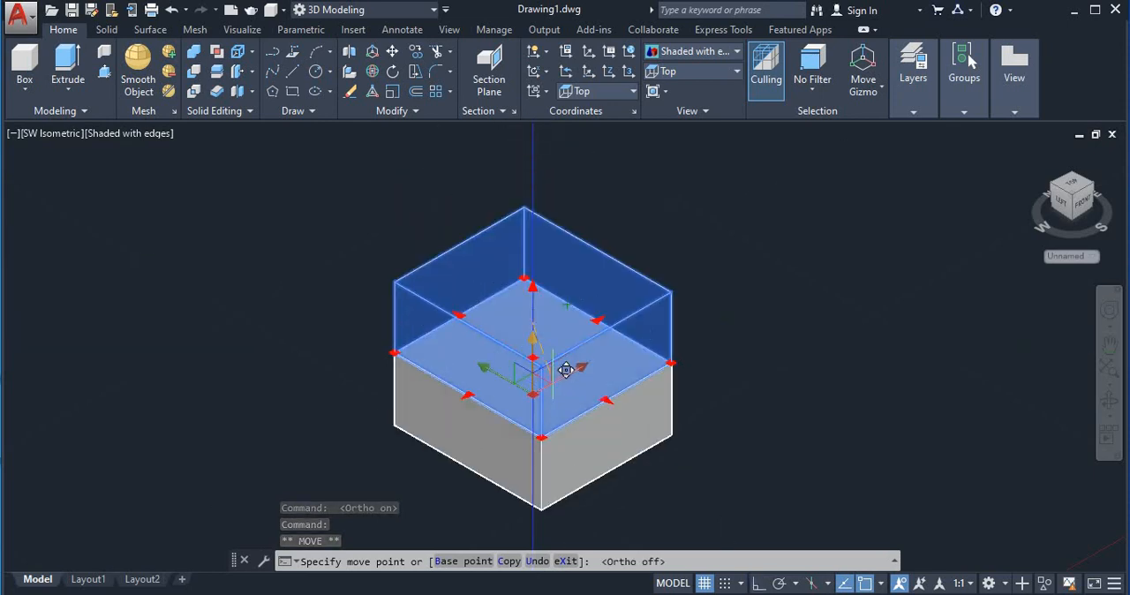
{"action": "left_click", "coordinate": [556, 270]}
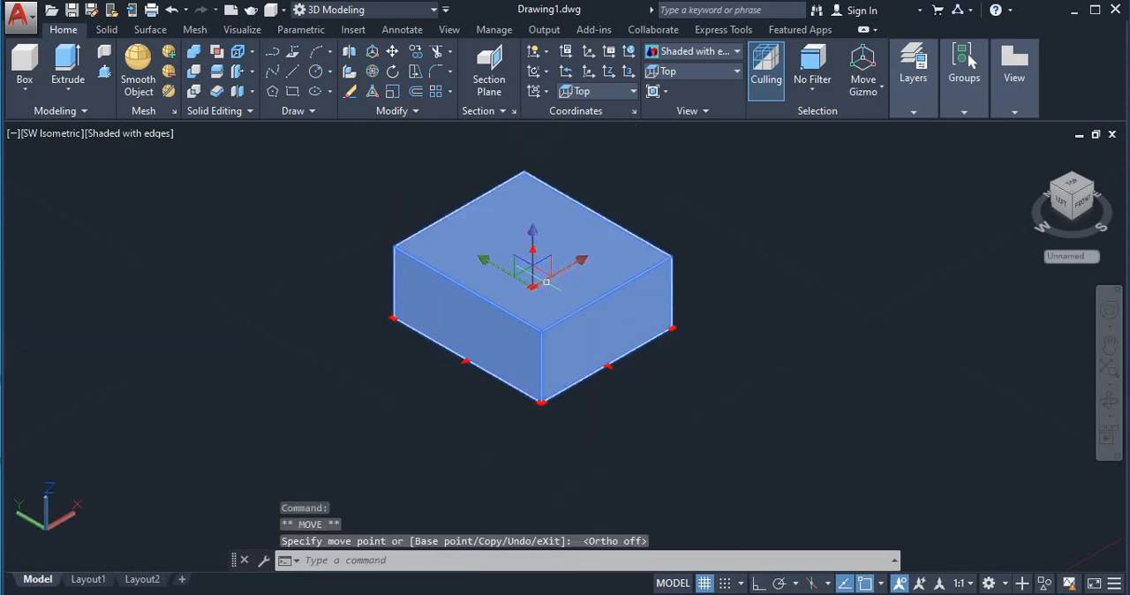
{"action": "key", "text": "Escape"}
{"action": "middle_click_drag", "start_coordinate": [756, 296], "coordinate": [749, 348]}
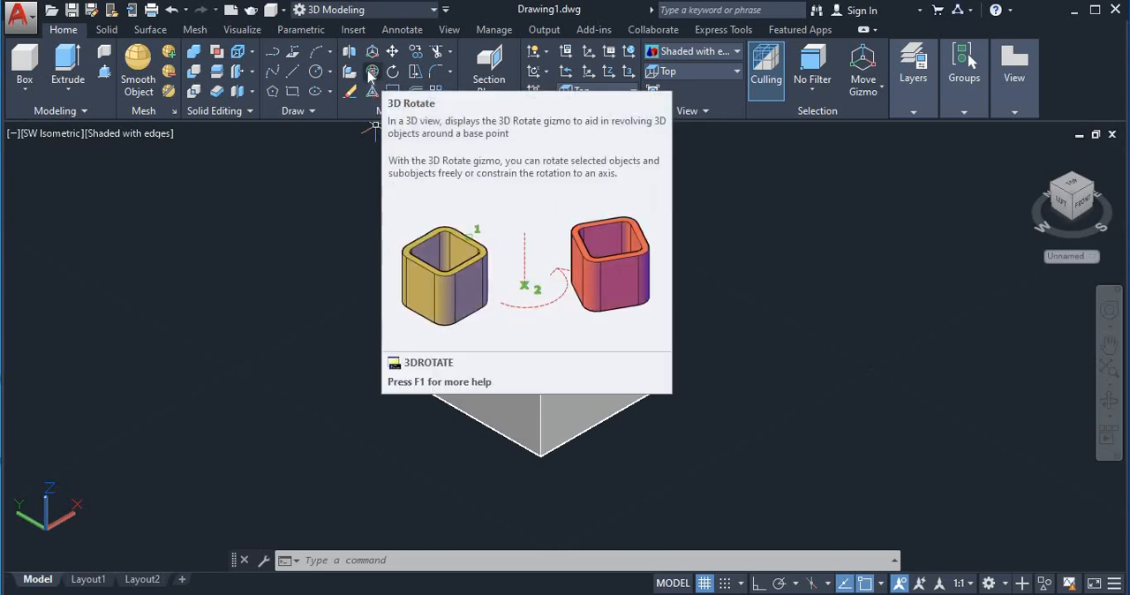
Rotate the box 90 degrees about the X axis with 3D Rotate, using its centre as the base point
{"action": "left_click", "coordinate": [389, 69]}
{"action": "left_click", "coordinate": [528, 315]}
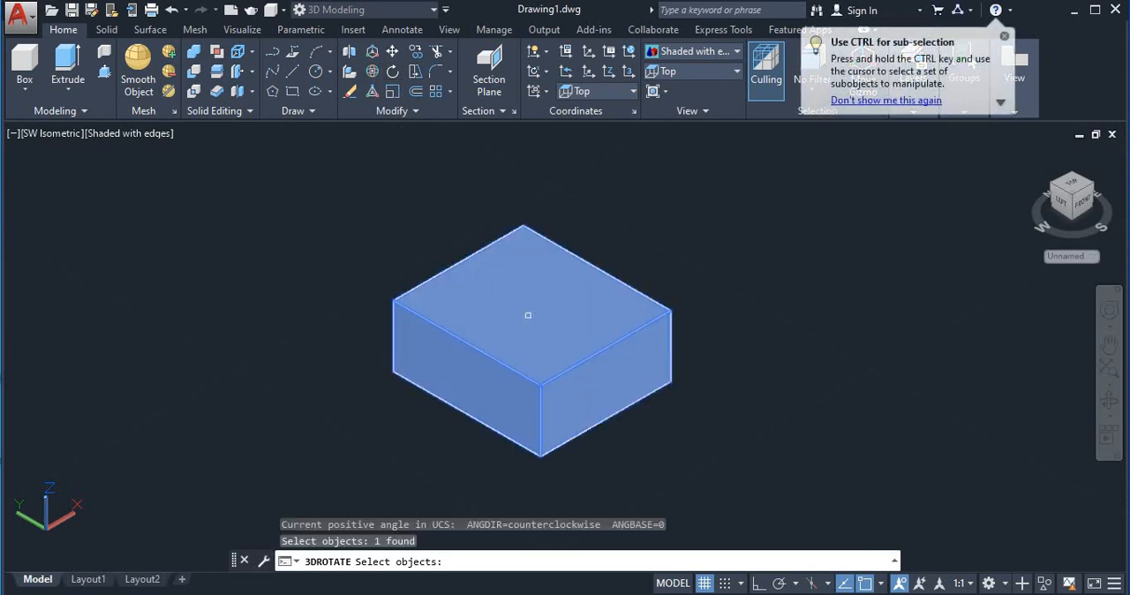
{"action": "key", "text": "Return"}
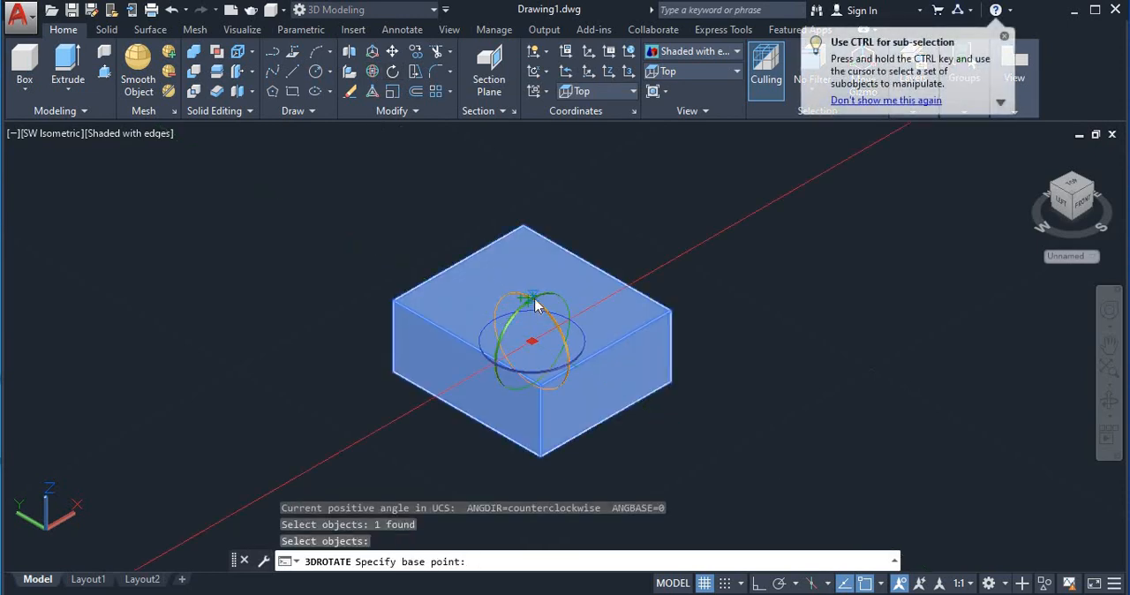
{"action": "left_click", "coordinate": [539, 304]}
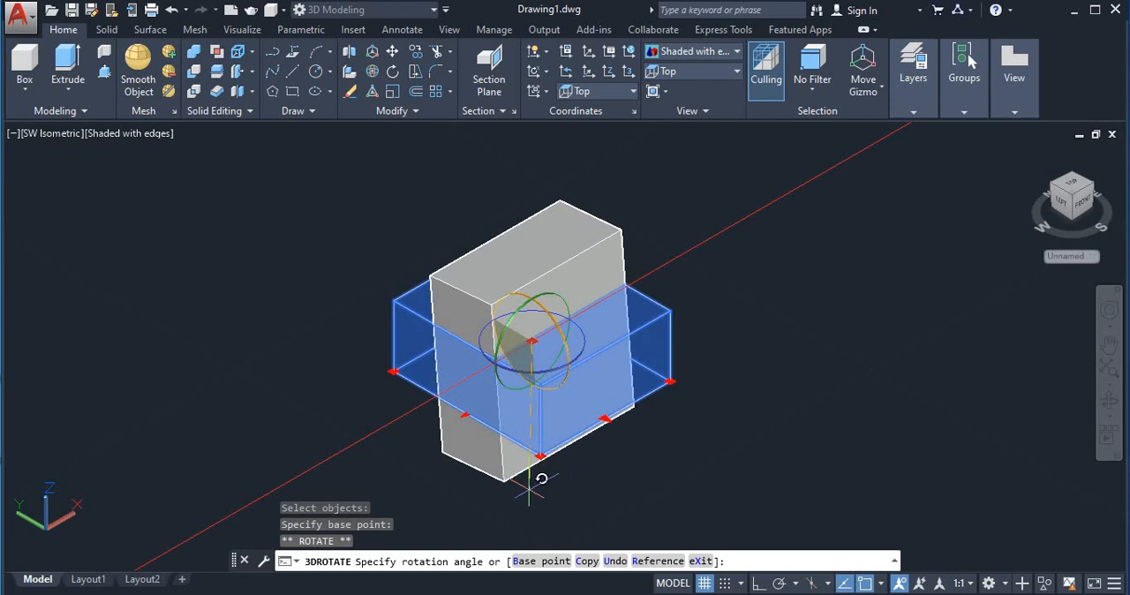
{"action": "type", "text": "90"}
{"action": "key", "text": "Return"}
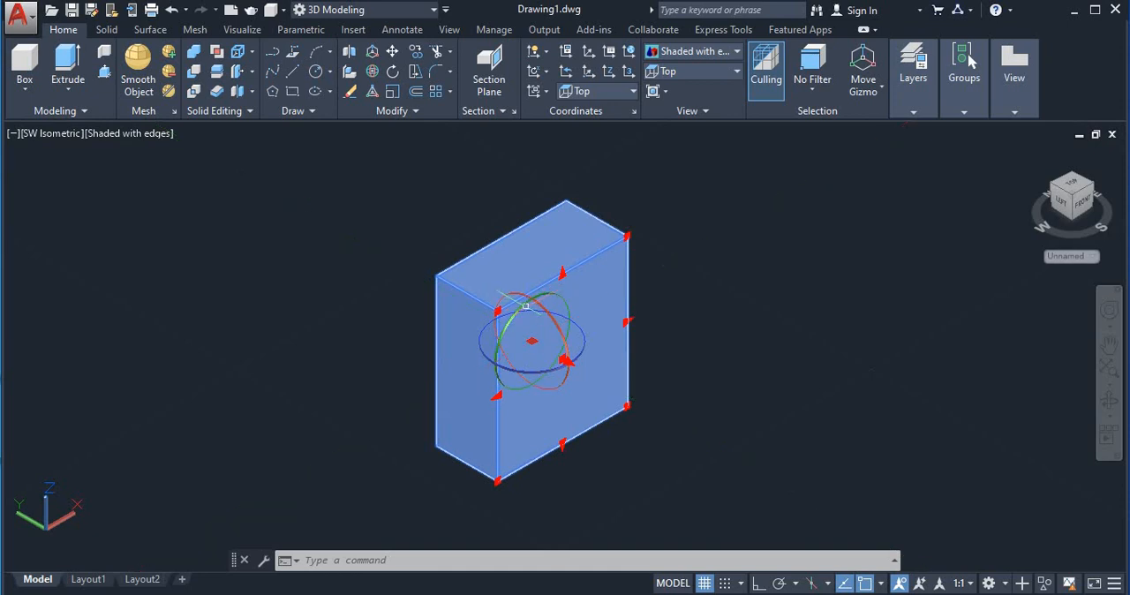
Rotate the box freehand about the Y axis, then about the Z axis, around its centre
{"action": "left_click", "coordinate": [566, 360]}
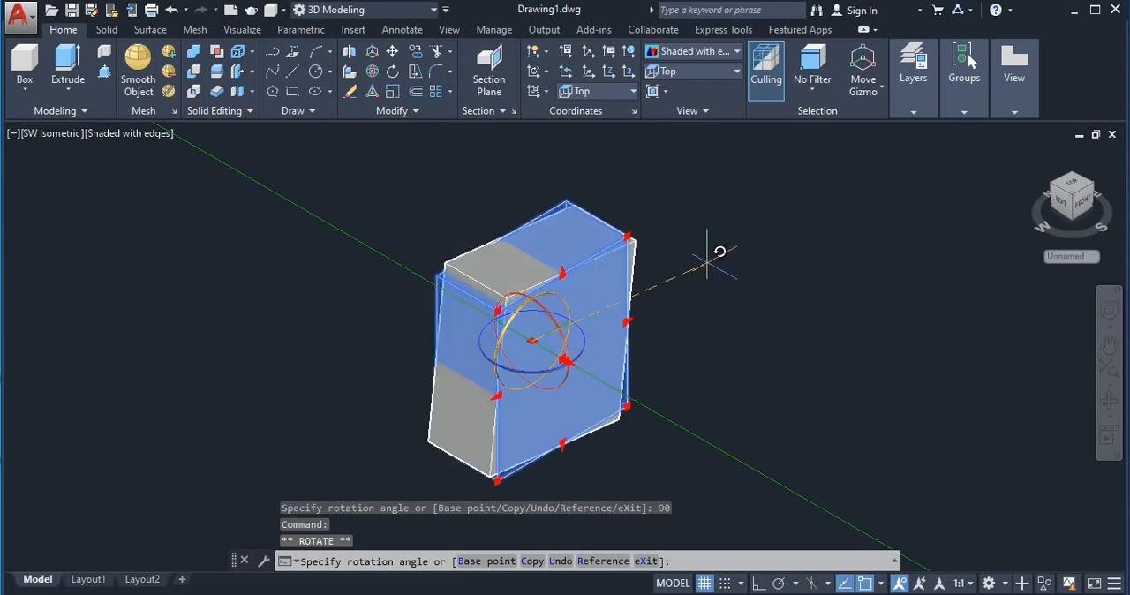
{"action": "left_click", "coordinate": [697, 350]}
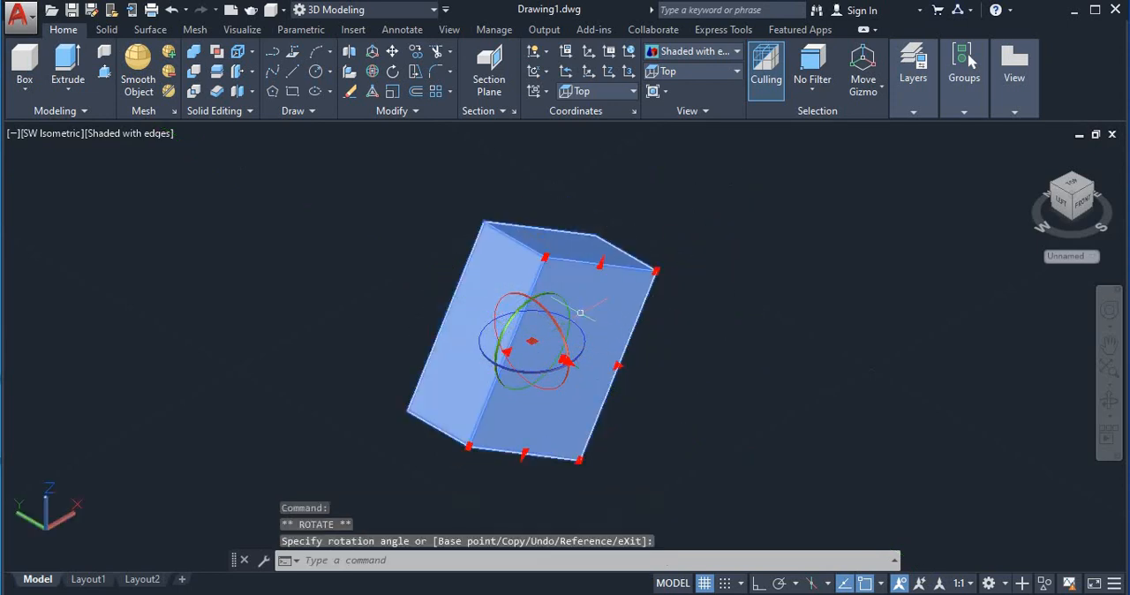
{"action": "left_click", "coordinate": [511, 307]}
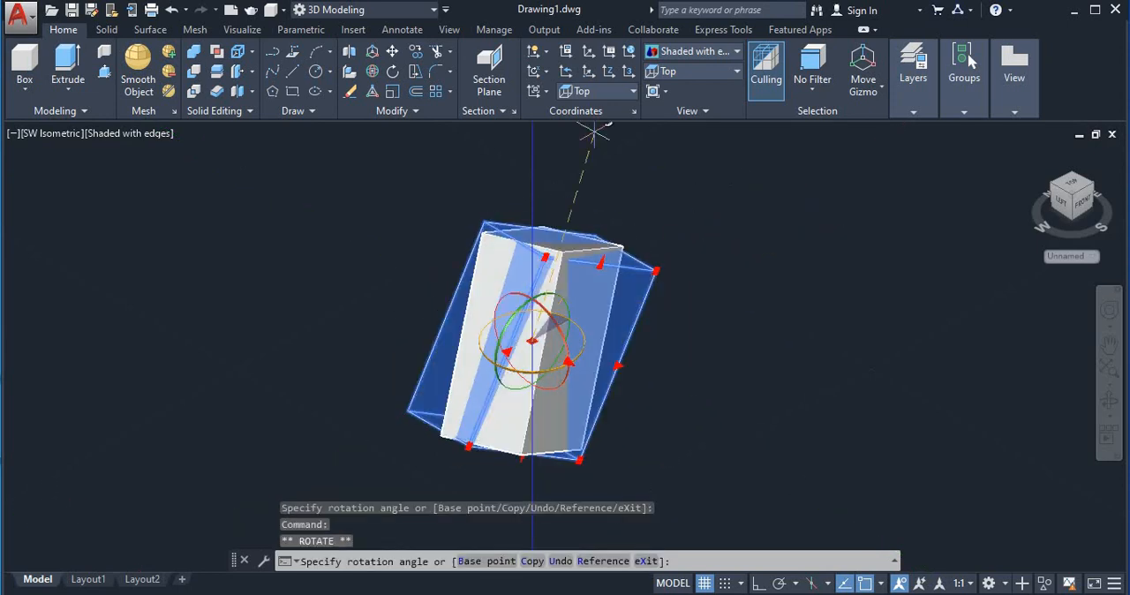
{"action": "left_click", "coordinate": [327, 324]}
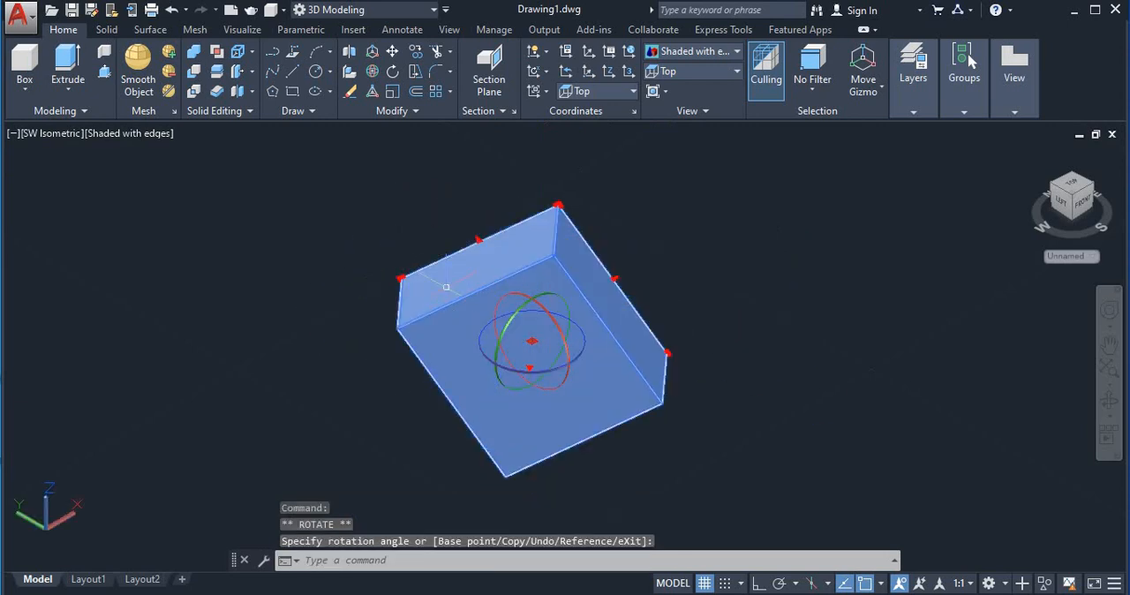
Rotate the box freehand about the X axis around its centre and clear the selection
{"action": "left_click", "coordinate": [516, 298]}
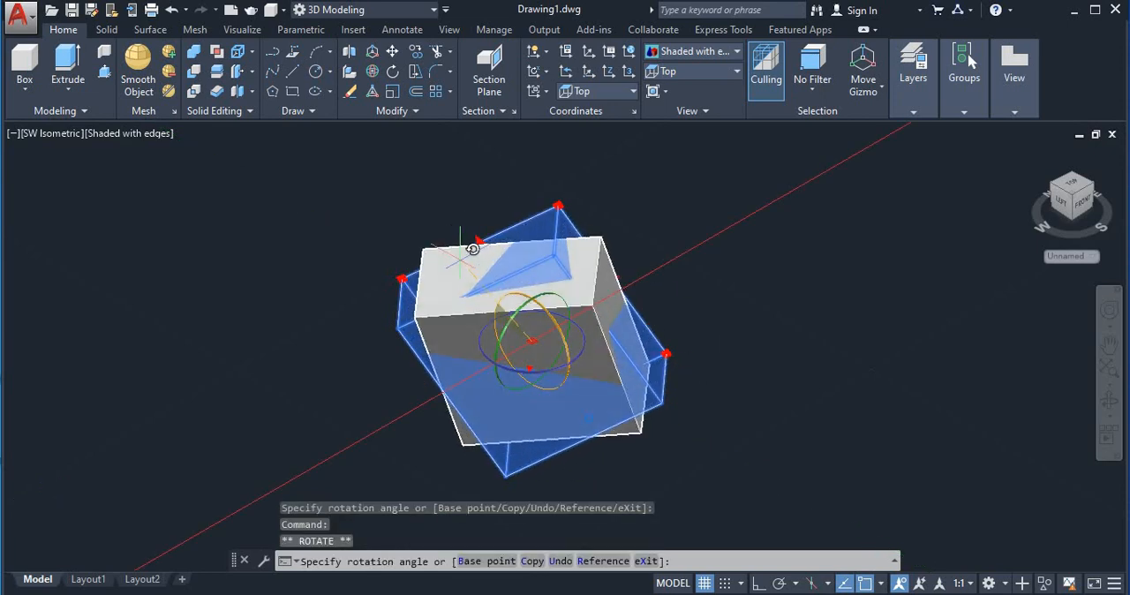
{"action": "left_click", "coordinate": [472, 249]}
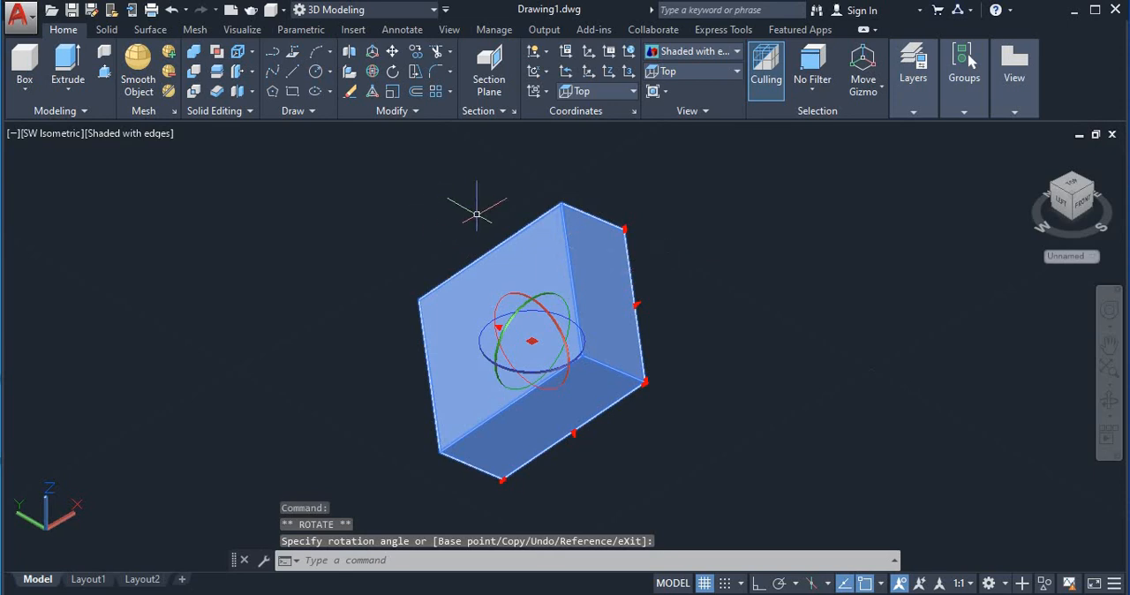
{"action": "key", "text": "Escape"}
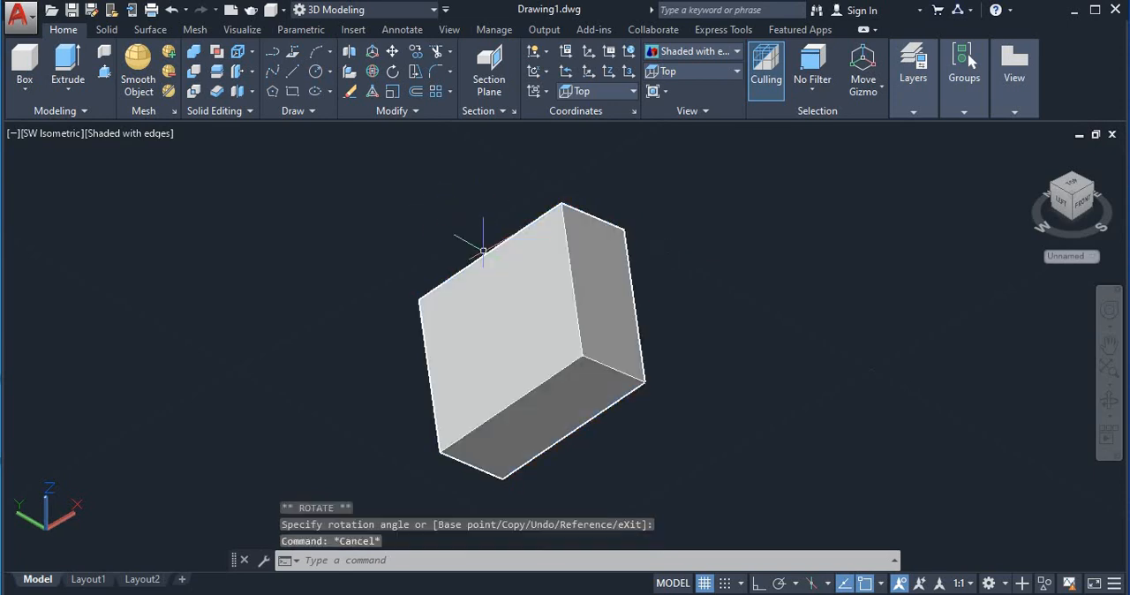
Scale the box uniformly by a freehand factor with 3D Scale, using its centre as the base point
{"action": "left_click", "coordinate": [372, 92]}
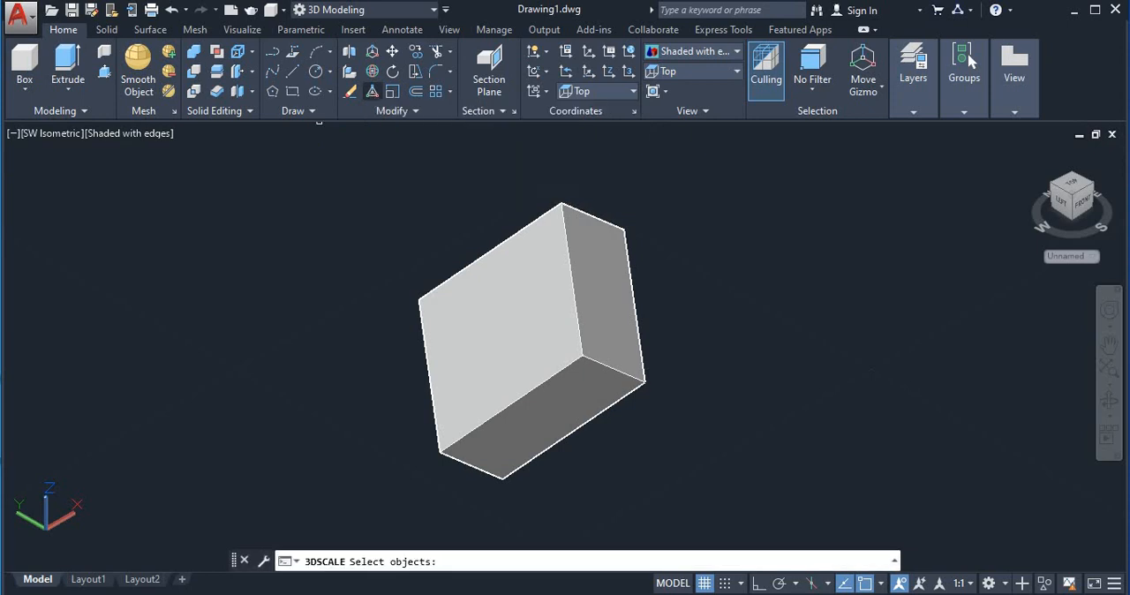
{"action": "left_click", "coordinate": [537, 289]}
{"action": "key", "text": "Return"}
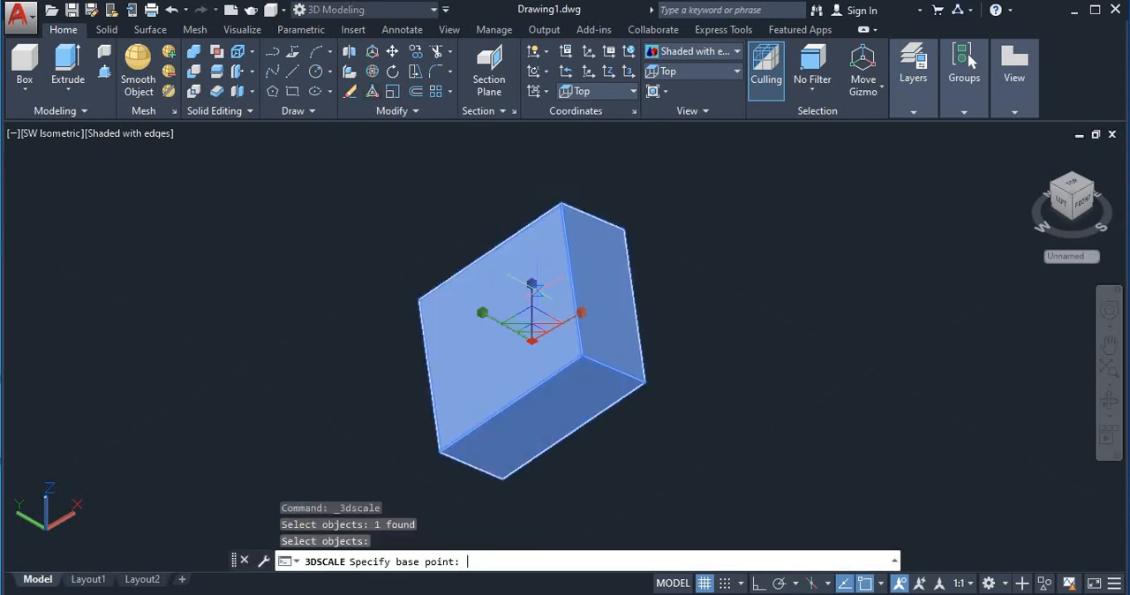
{"action": "left_click", "coordinate": [533, 296]}
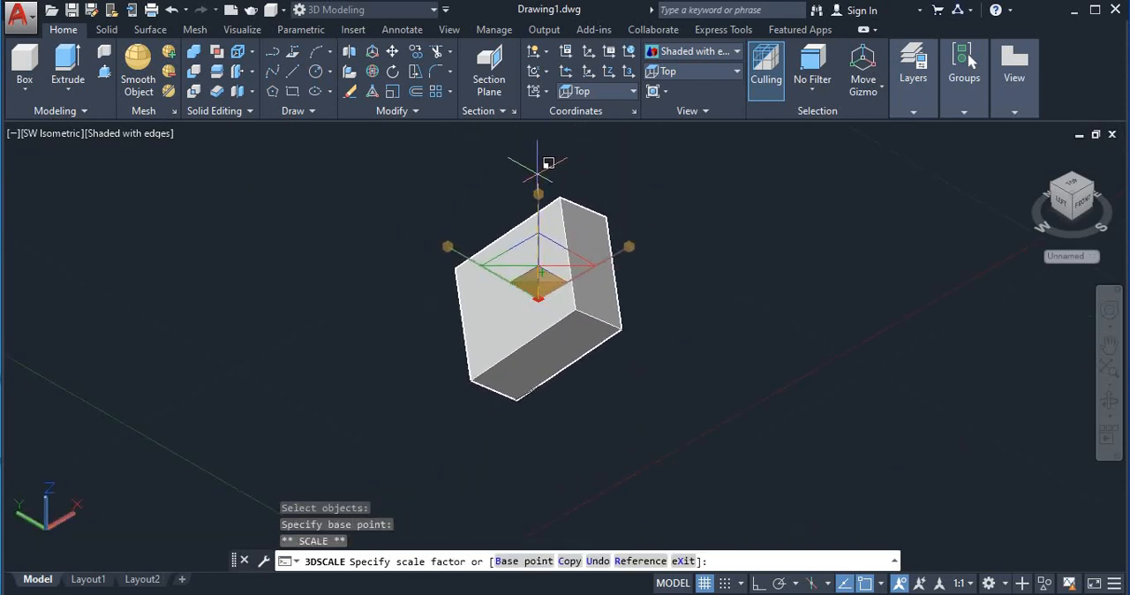
{"action": "left_click", "coordinate": [542, 169]}
Resize the box uniformly several more times about its centre with the scale gizmo, choosing each factor freehand
{"action": "left_click", "coordinate": [587, 274]}
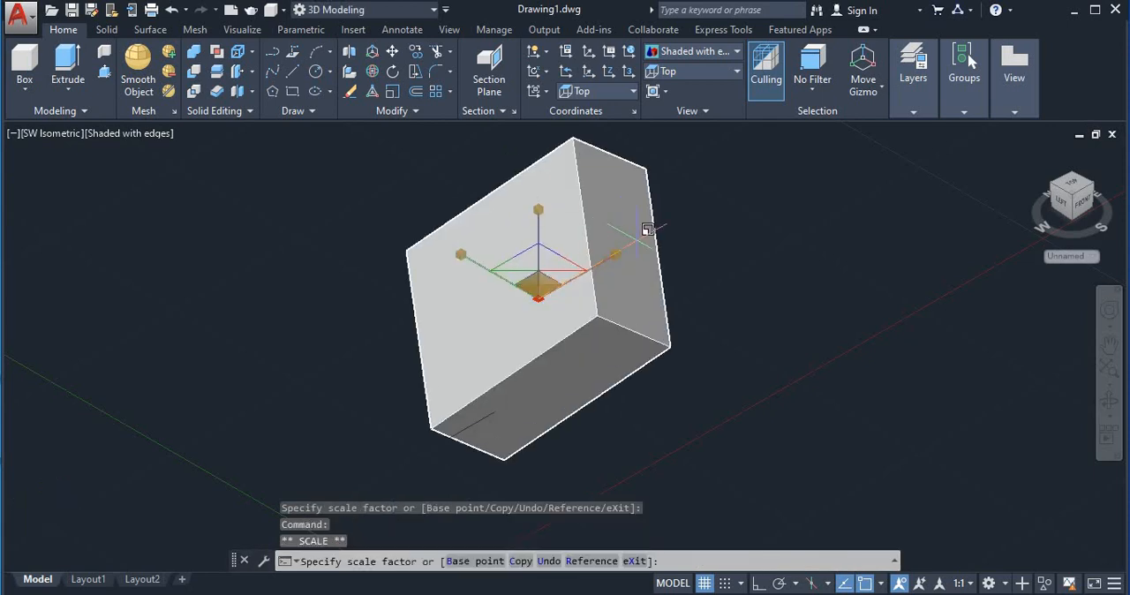
{"action": "left_click", "coordinate": [643, 247]}
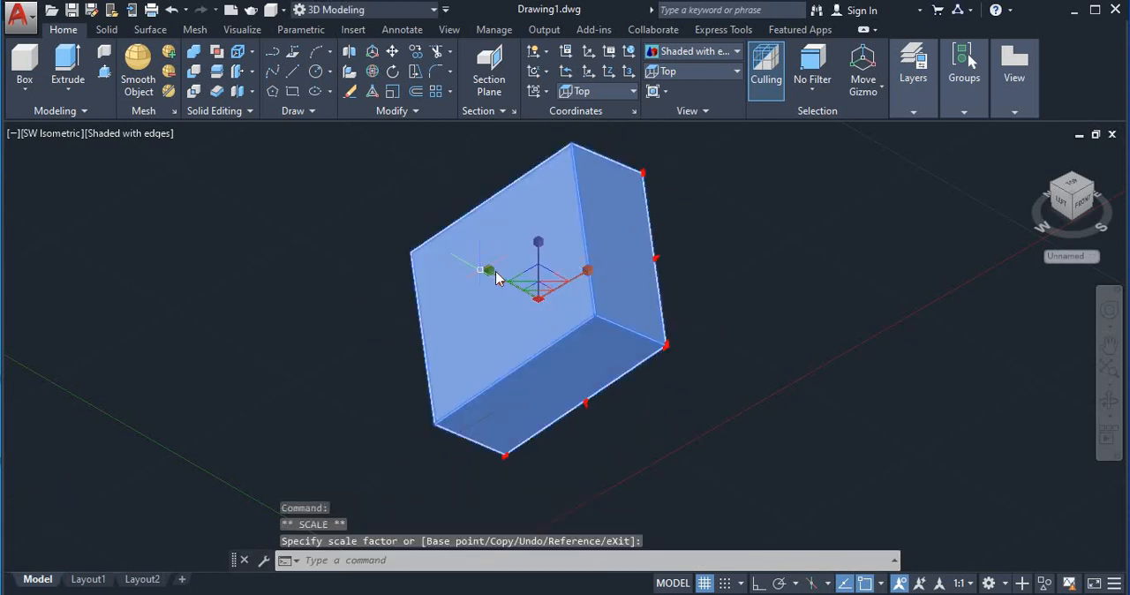
{"action": "left_click", "coordinate": [491, 265]}
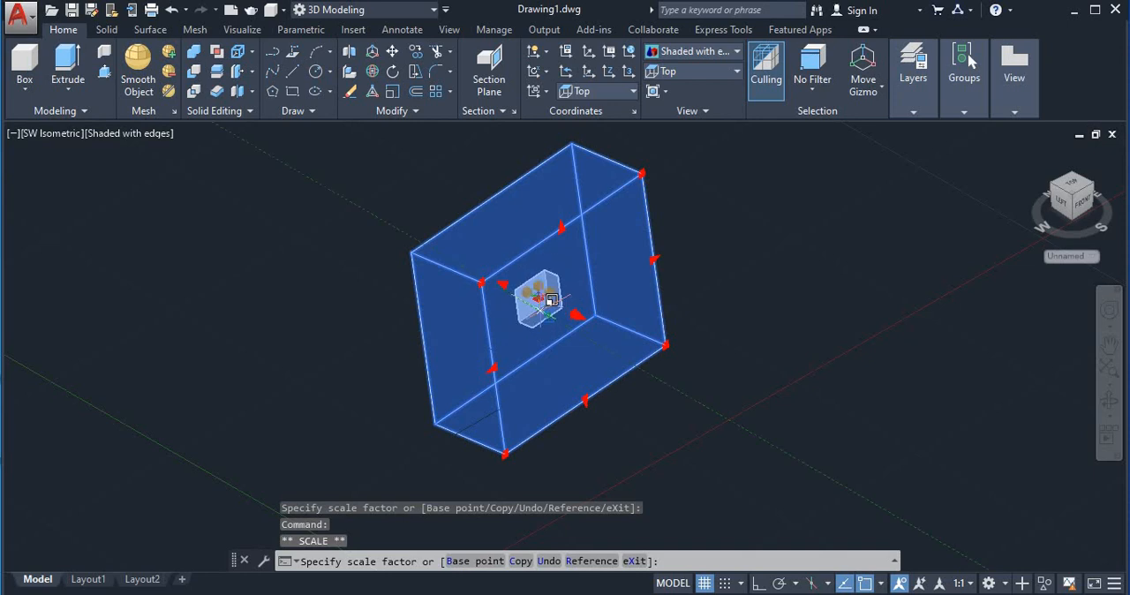
{"action": "left_click", "coordinate": [538, 295]}
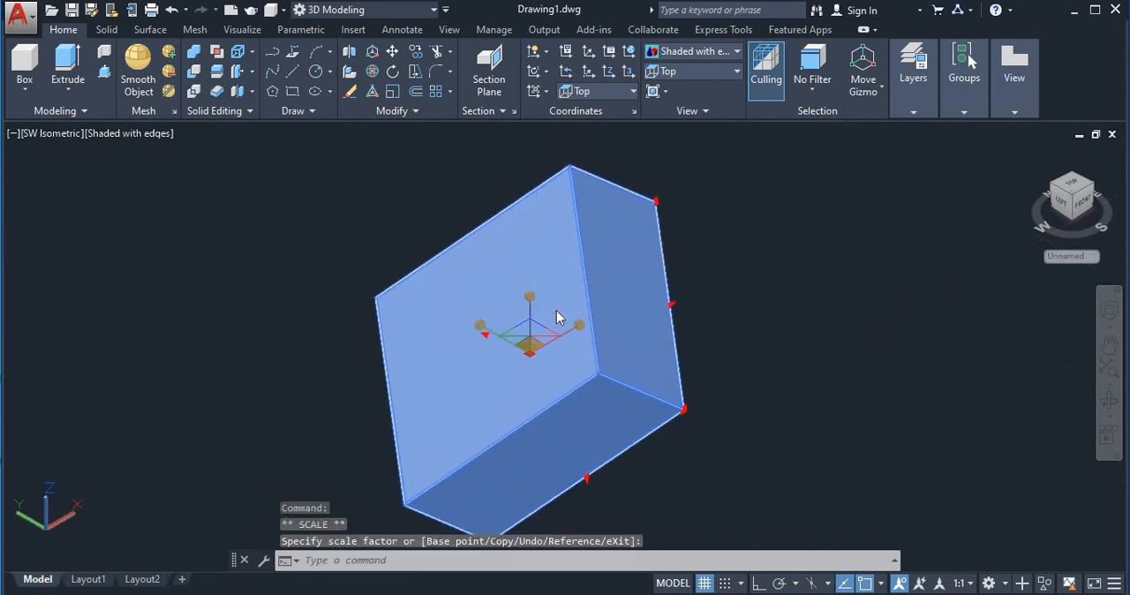
{"action": "left_click", "coordinate": [586, 298]}
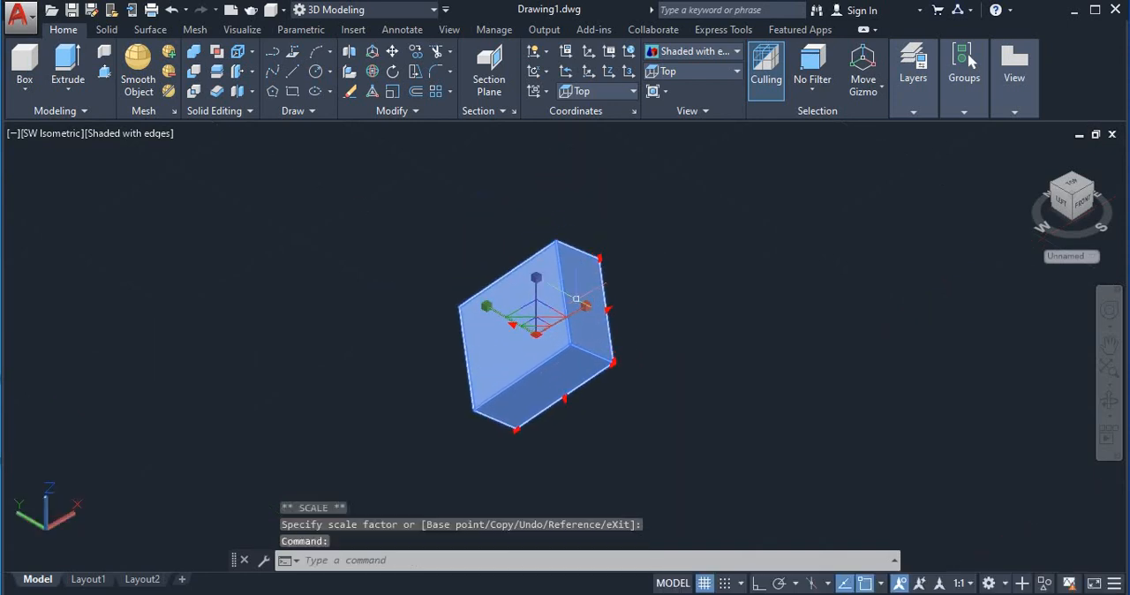
{"action": "scroll", "coordinate": [564, 327], "scroll_direction": "up", "scroll_amount": 2}
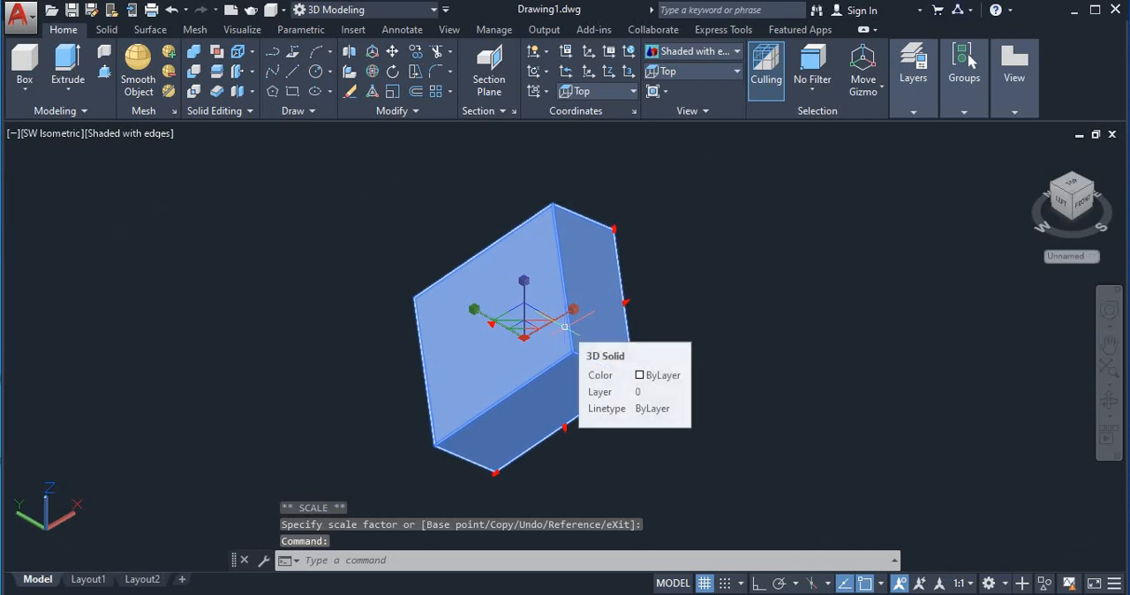